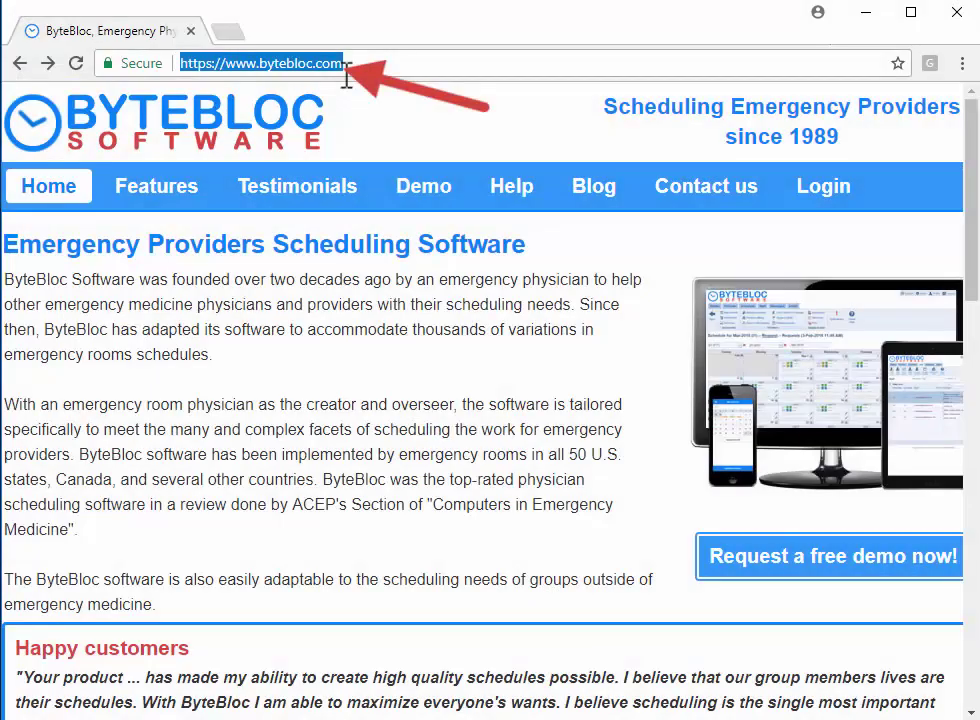
# Step: Go to the Sked login page and enter the account's email address and password
pyautogui.click(823, 186)
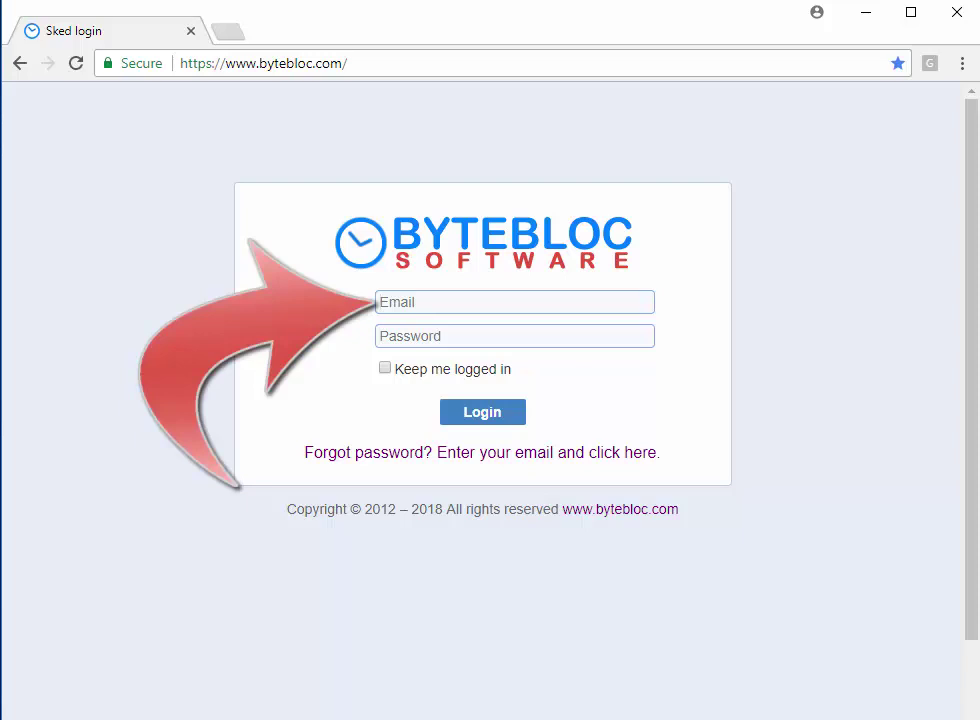
pyautogui.press('Tab')
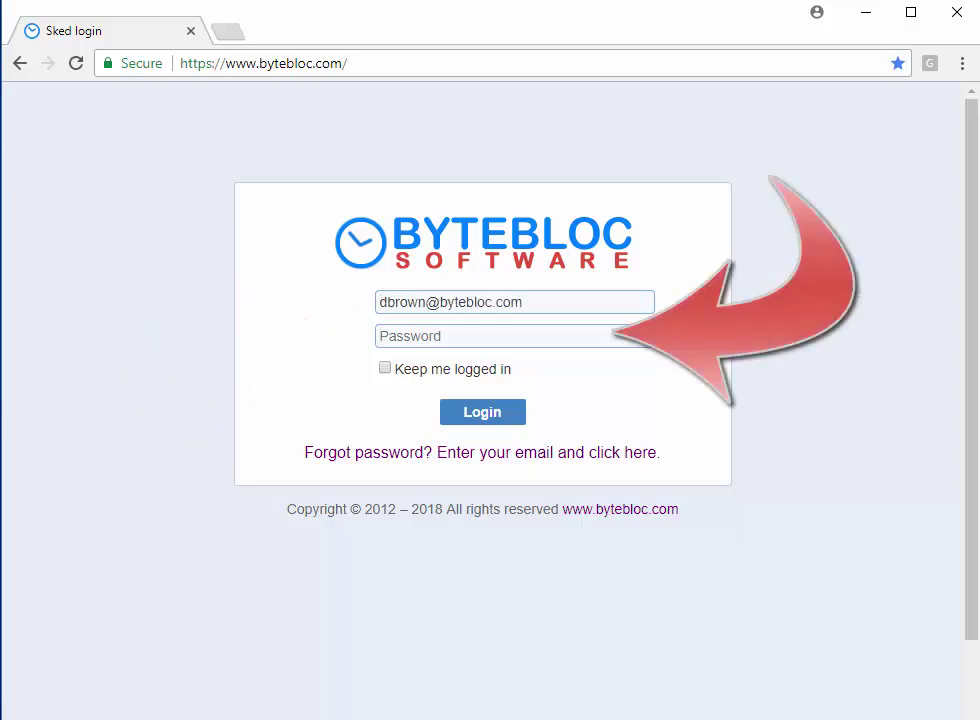
pyautogui.write('xxxxxxxxxxx')
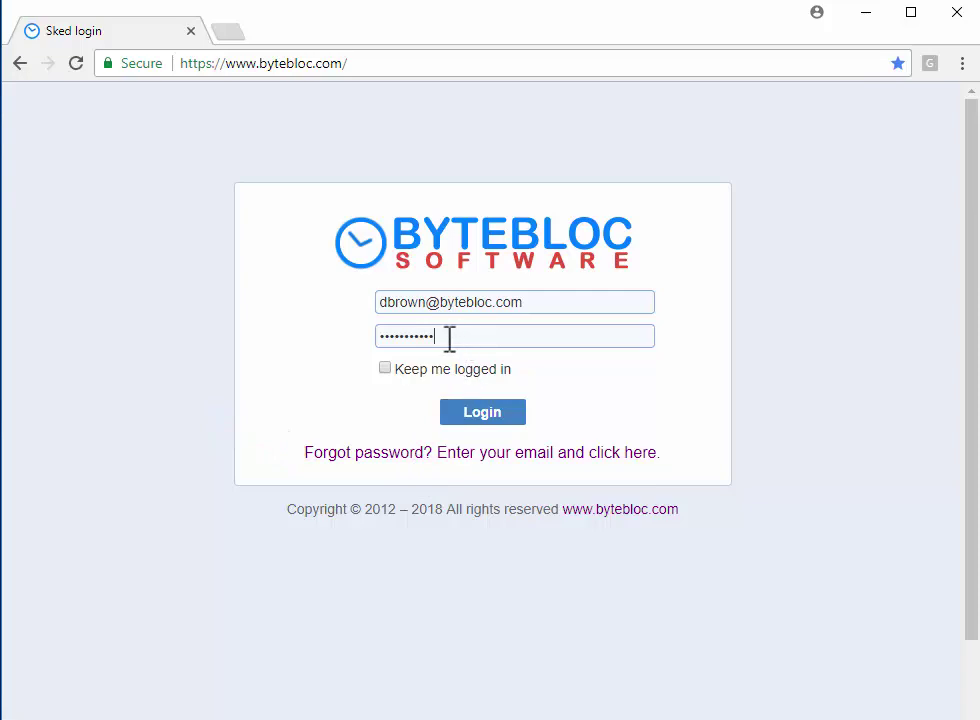
# Step: Log in, then view the Staff change-password form and the profile's Password tab
pyautogui.click(479, 422)
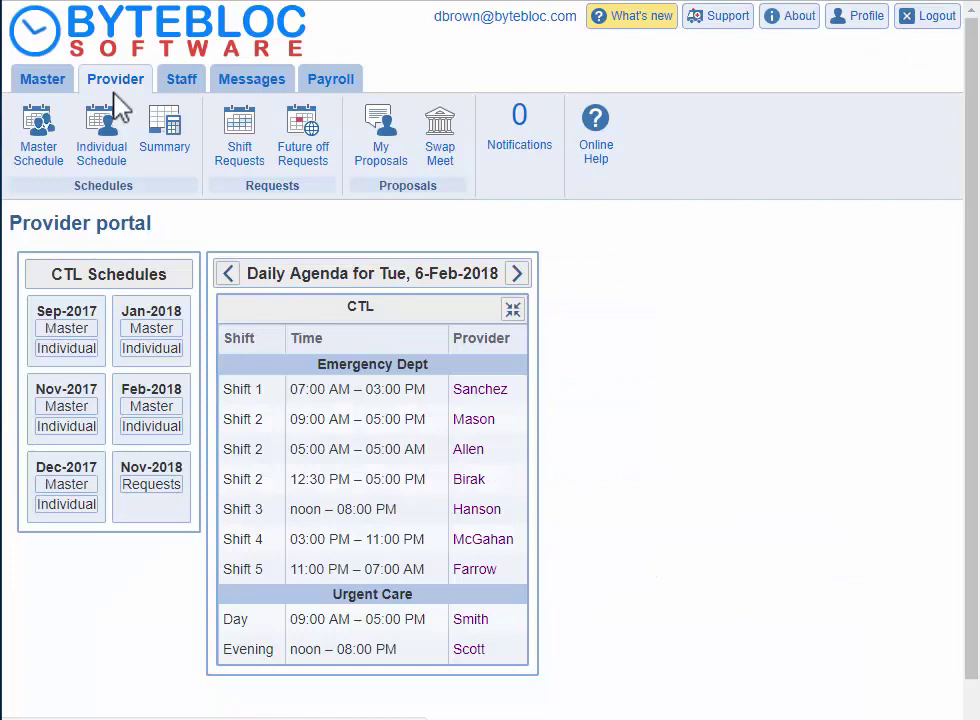
pyautogui.click(190, 90)
pyautogui.click(106, 152)
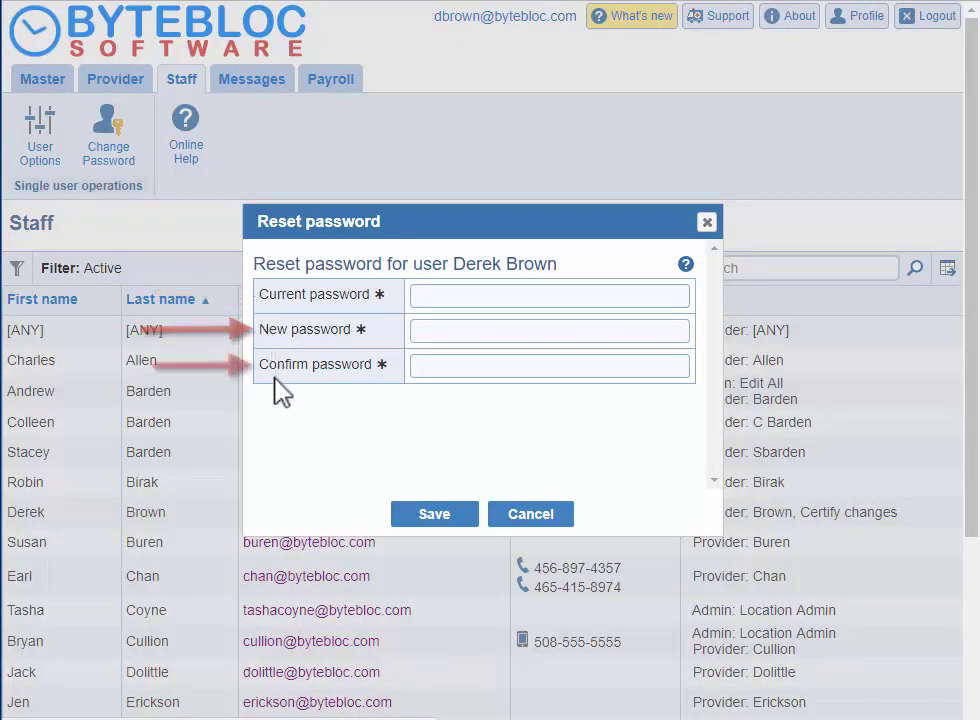
pyautogui.click(525, 514)
pyautogui.click(858, 25)
pyautogui.click(88, 185)
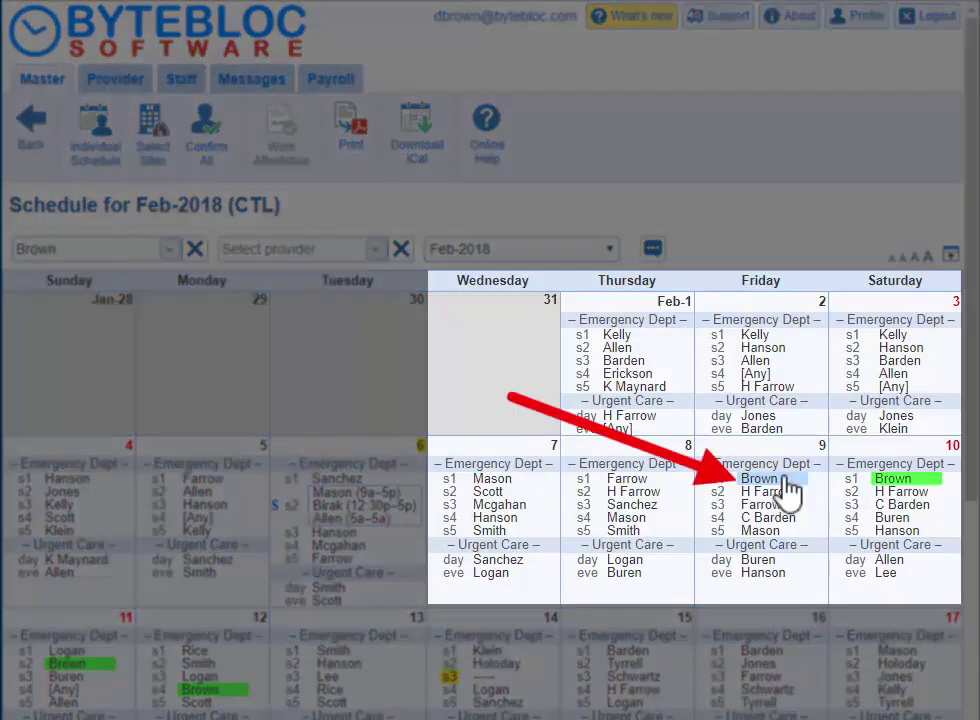
# Step: Show the contact details of the provider on Thursday 8's Shift 1
pyautogui.click(785, 480)
pyautogui.click(759, 490)
pyautogui.click(634, 482)
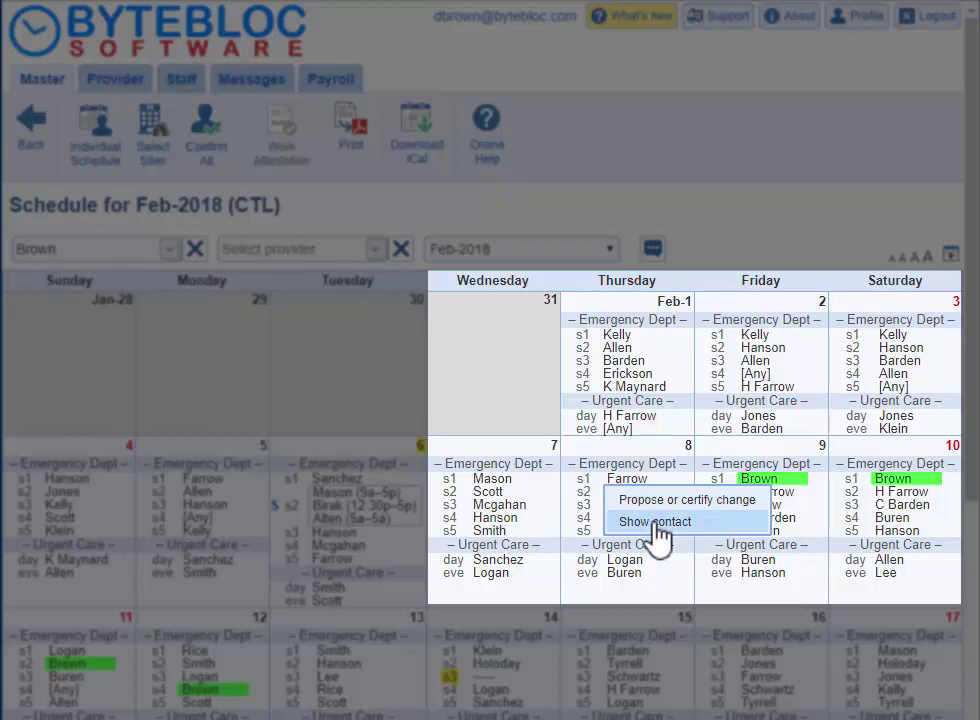
pyautogui.click(656, 523)
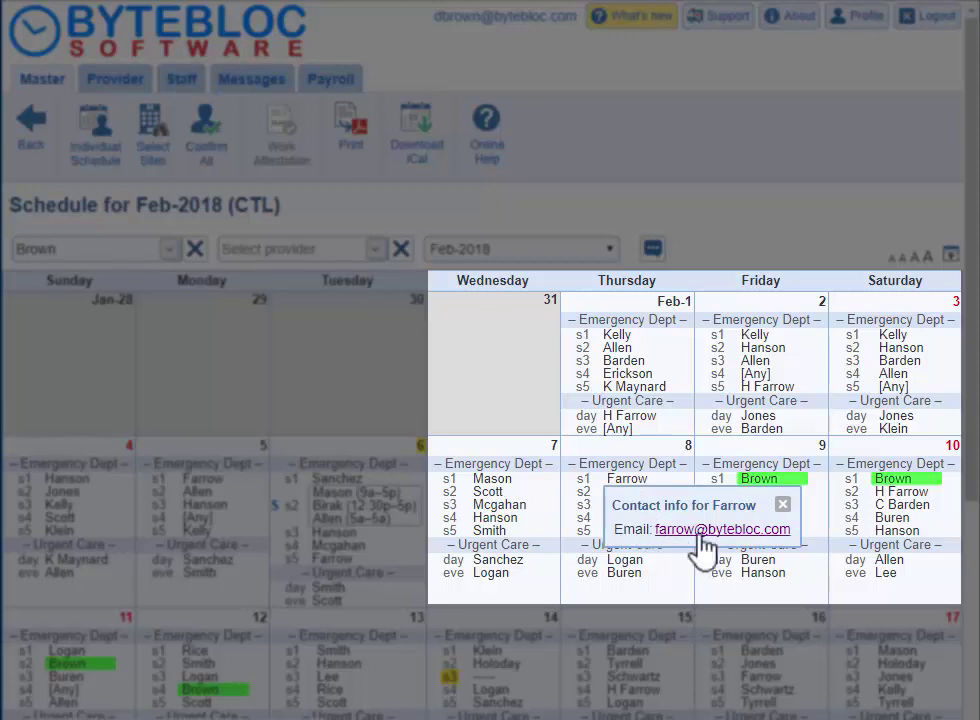
# Step: Show provider availability for Friday 9's Shift 1 and scroll through the list
pyautogui.click(758, 479)
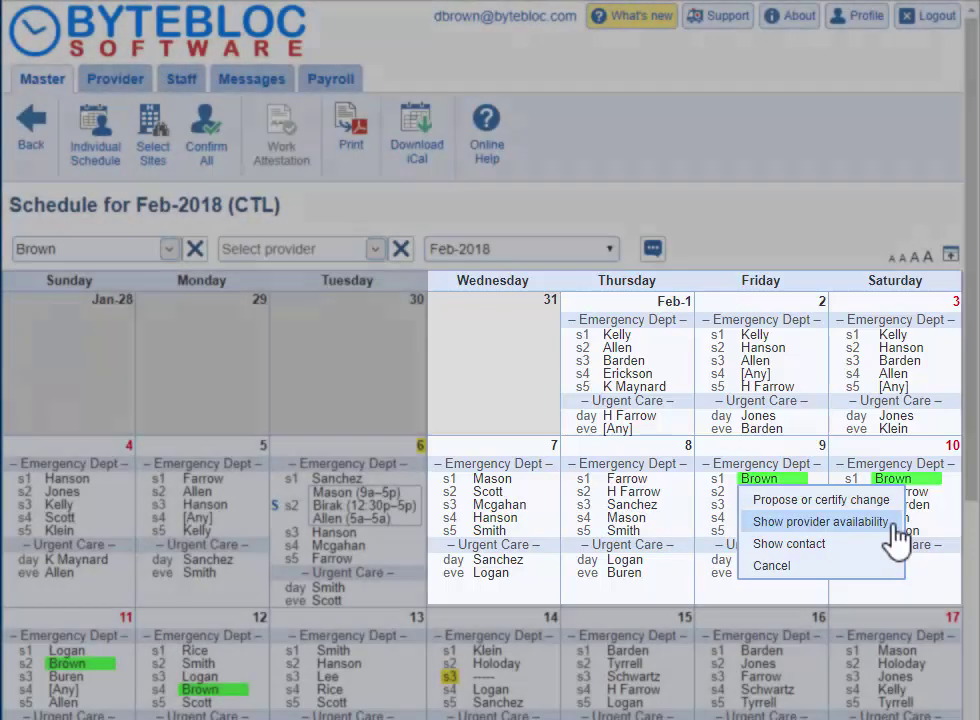
pyautogui.click(893, 528)
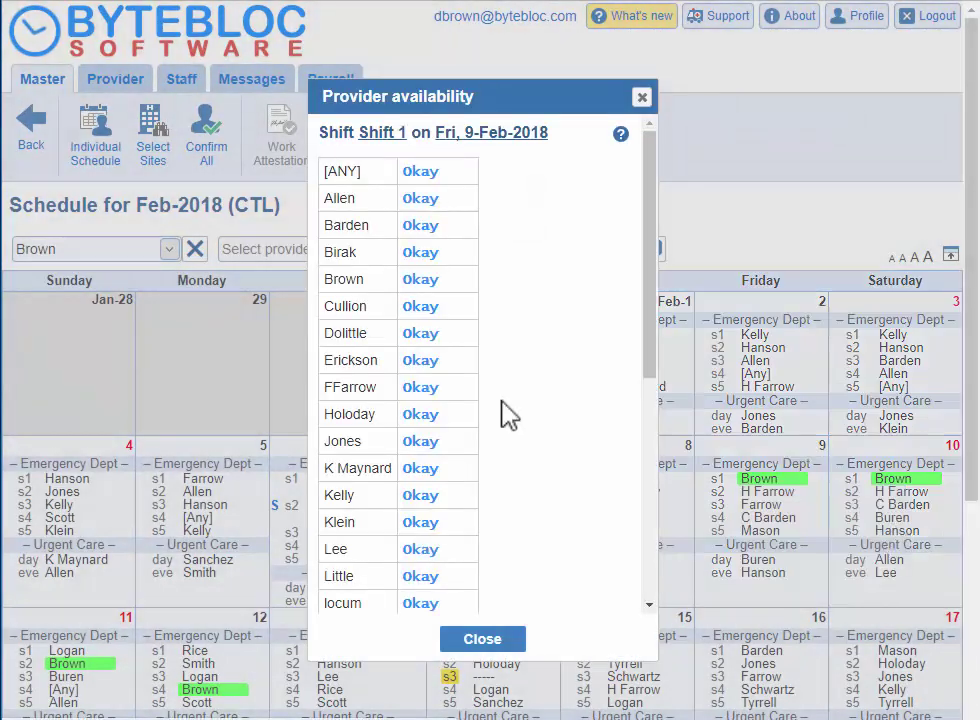
pyautogui.scroll(-5, 508, 415)
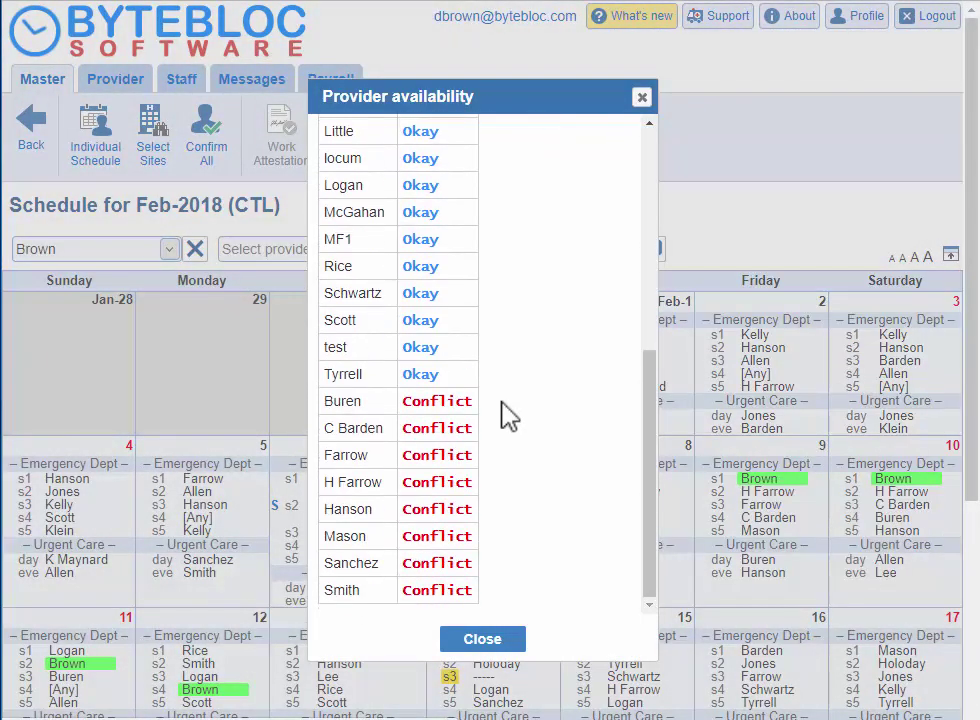
# Step: Close the availability list, then open and cancel the hours editor for Feb 4's Shift 1
pyautogui.press('Escape')
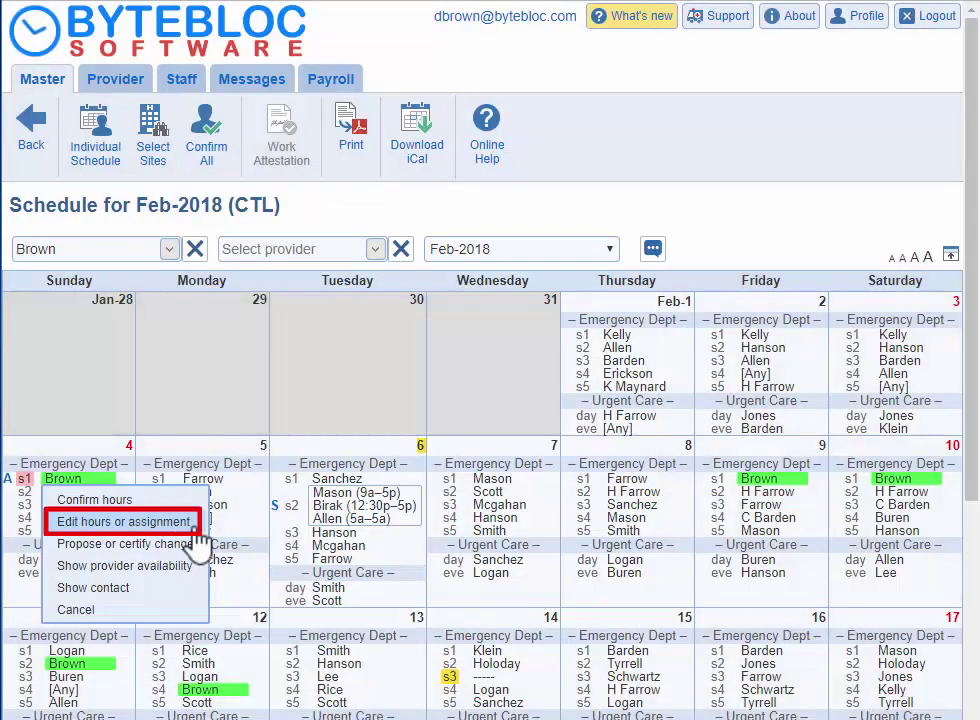
pyautogui.click(199, 526)
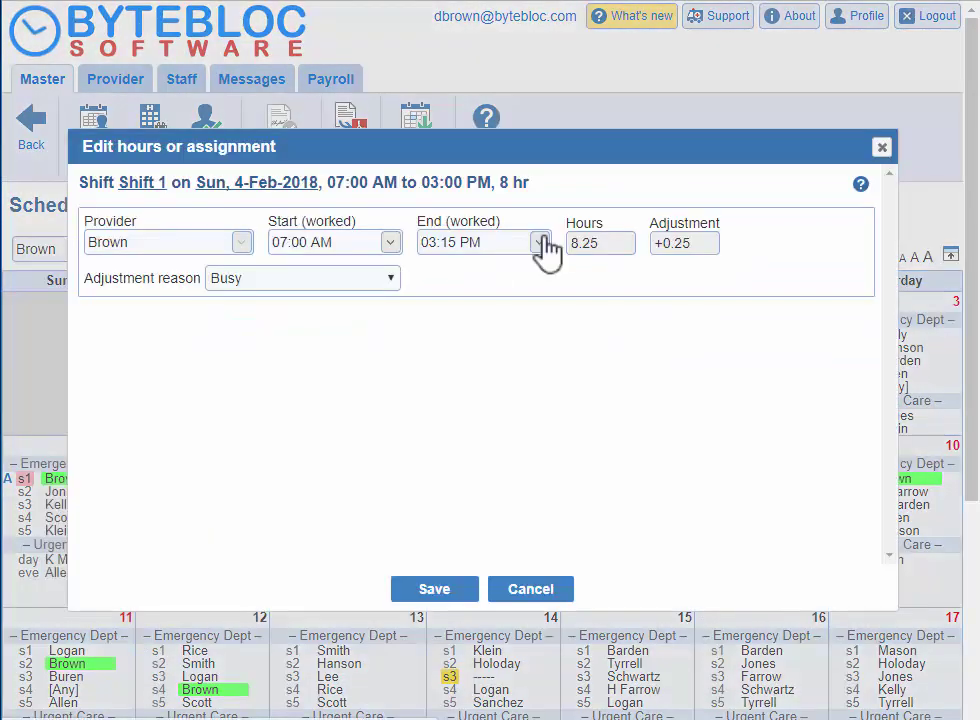
pyautogui.press('Escape')
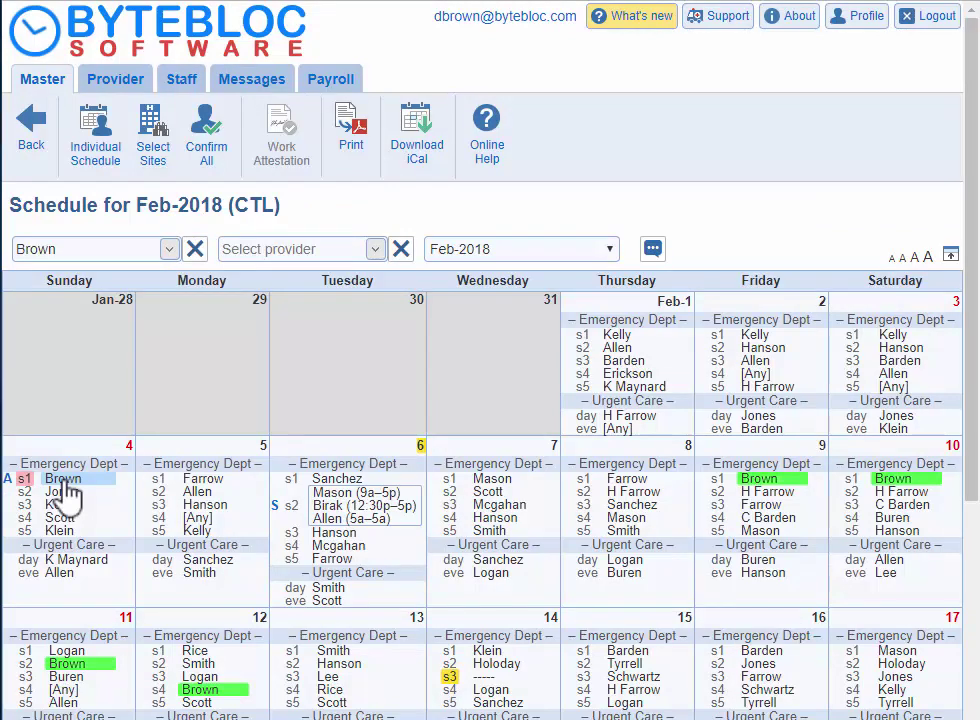
# Step: Confirm hours for Sunday 4's Shift 1, then check and dismiss Friday 9's shift options
pyautogui.click(66, 482)
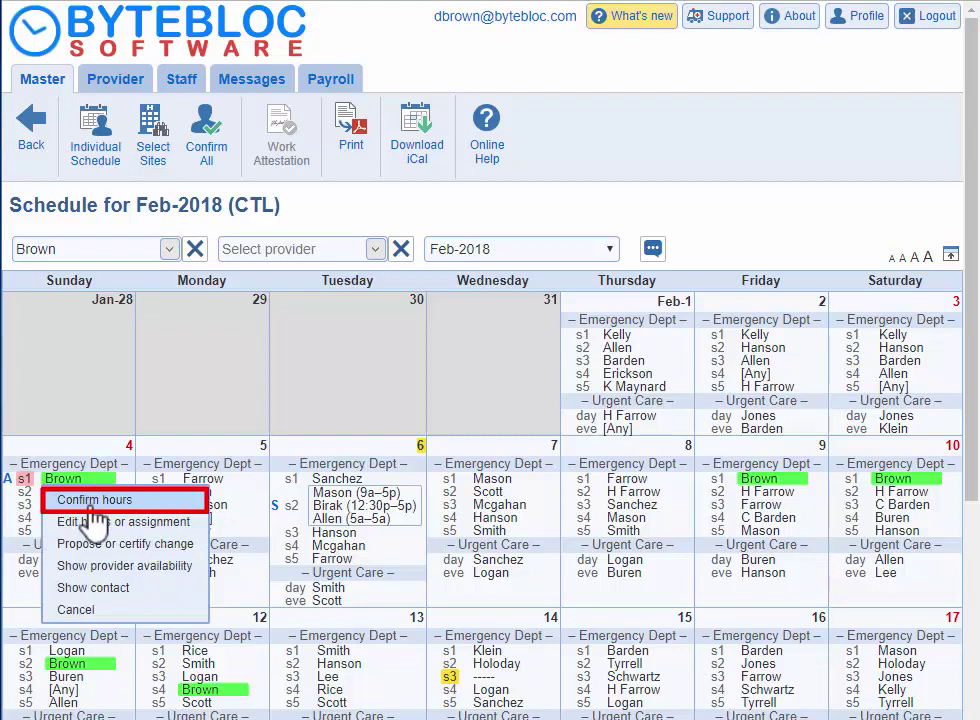
pyautogui.moveTo(33, 490)
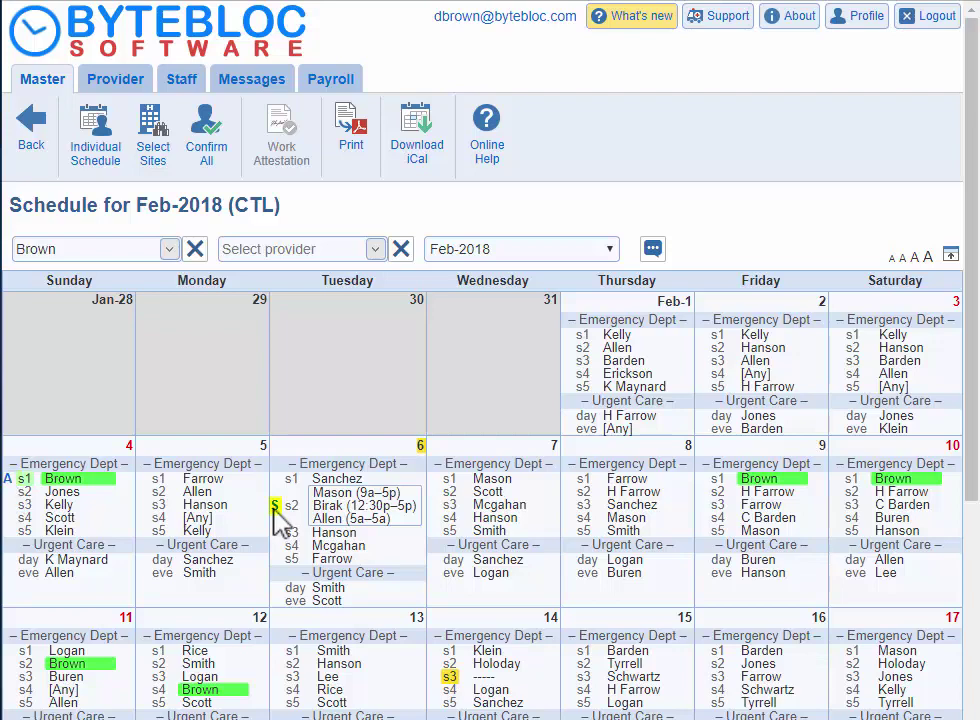
pyautogui.moveTo(716, 482)
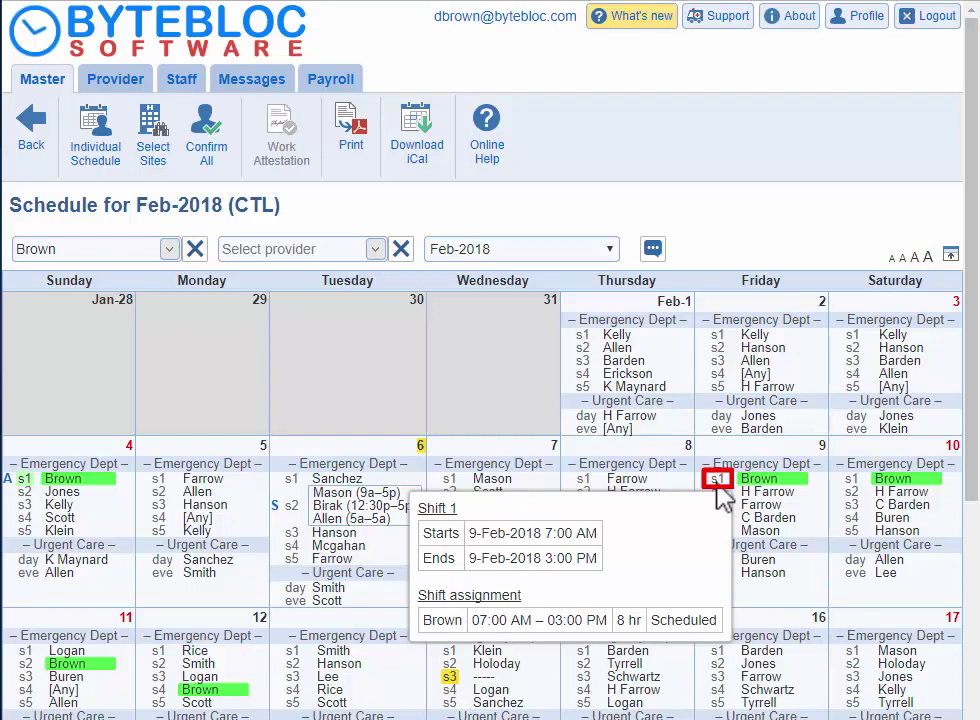
pyautogui.click(761, 481)
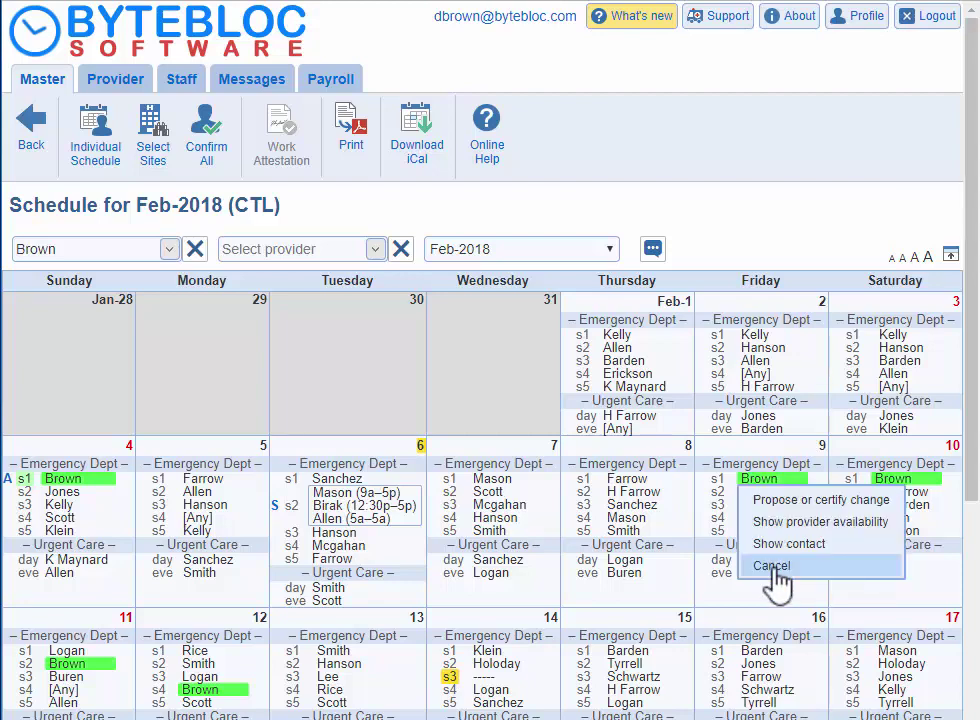
pyautogui.click(772, 566)
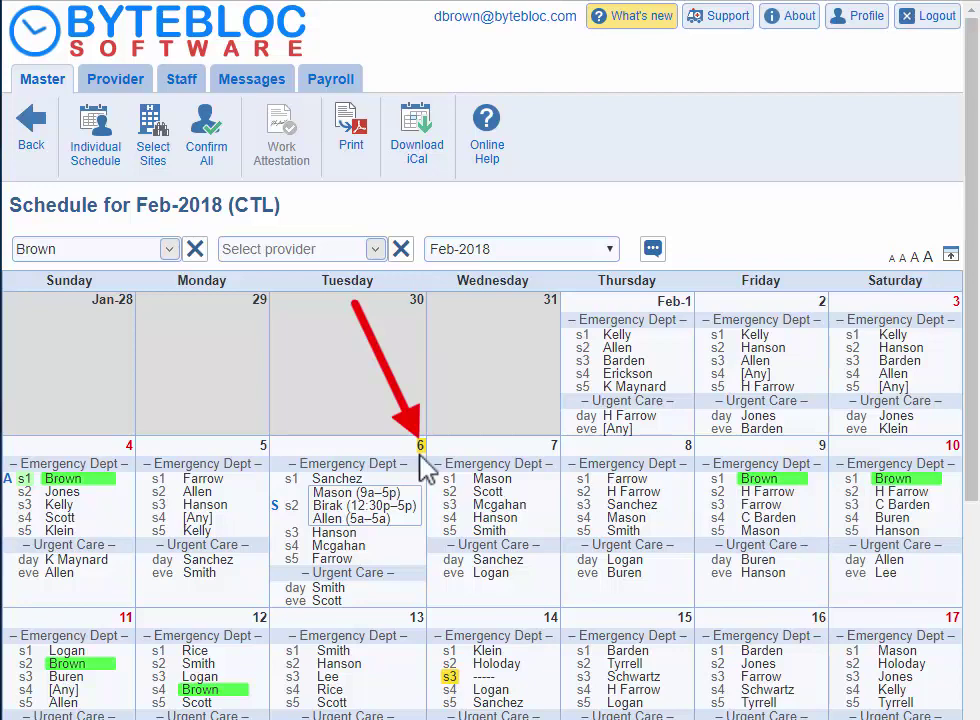
# Step: Accept the swap-meet proposal for Wednesday 14-Feb Shift 3, confirming with OK
pyautogui.moveTo(452, 680)
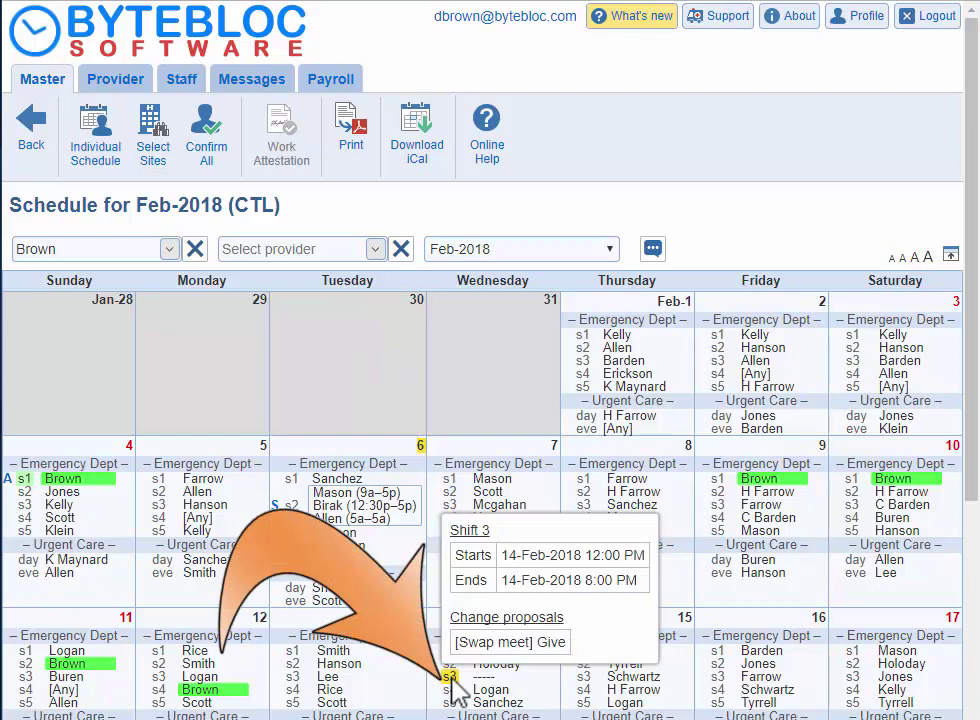
pyautogui.scroll(-2, 452, 680)
pyautogui.click(452, 477)
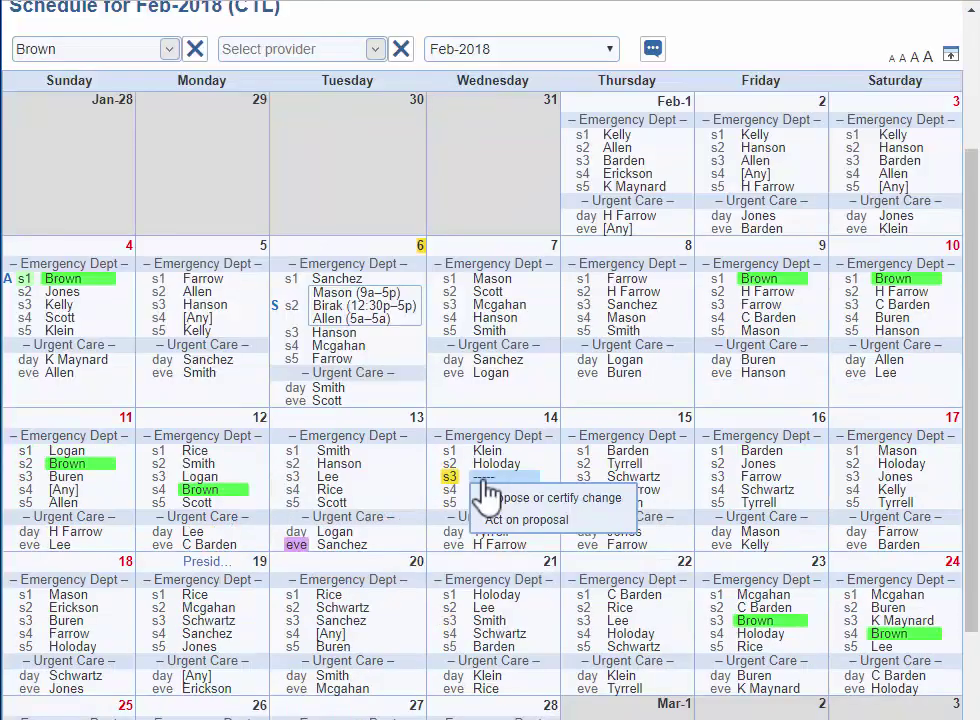
pyautogui.click(524, 520)
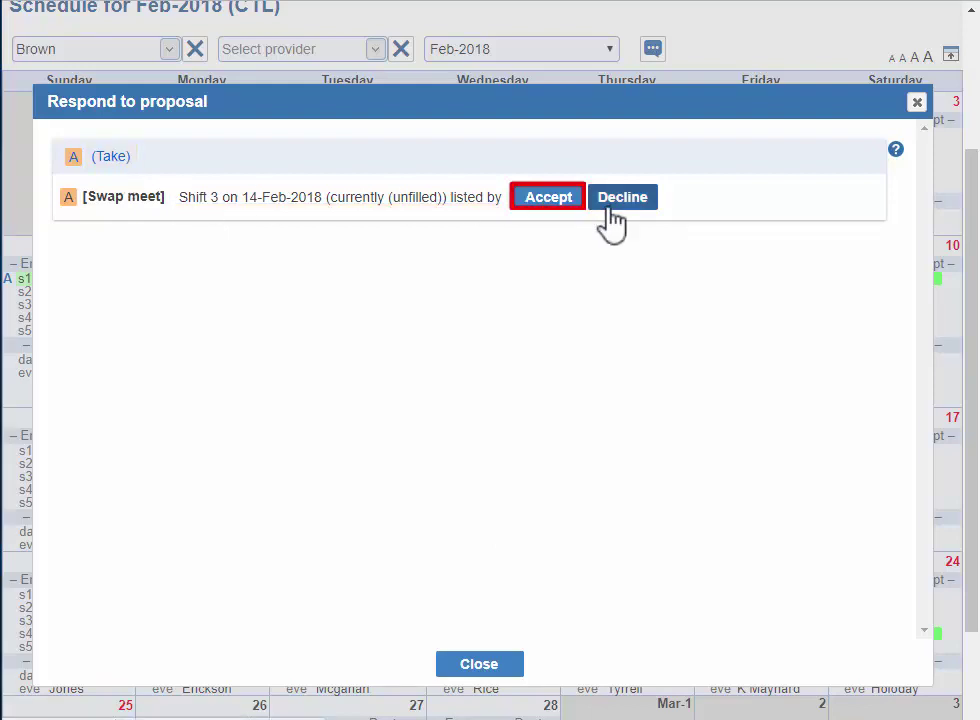
pyautogui.click(552, 200)
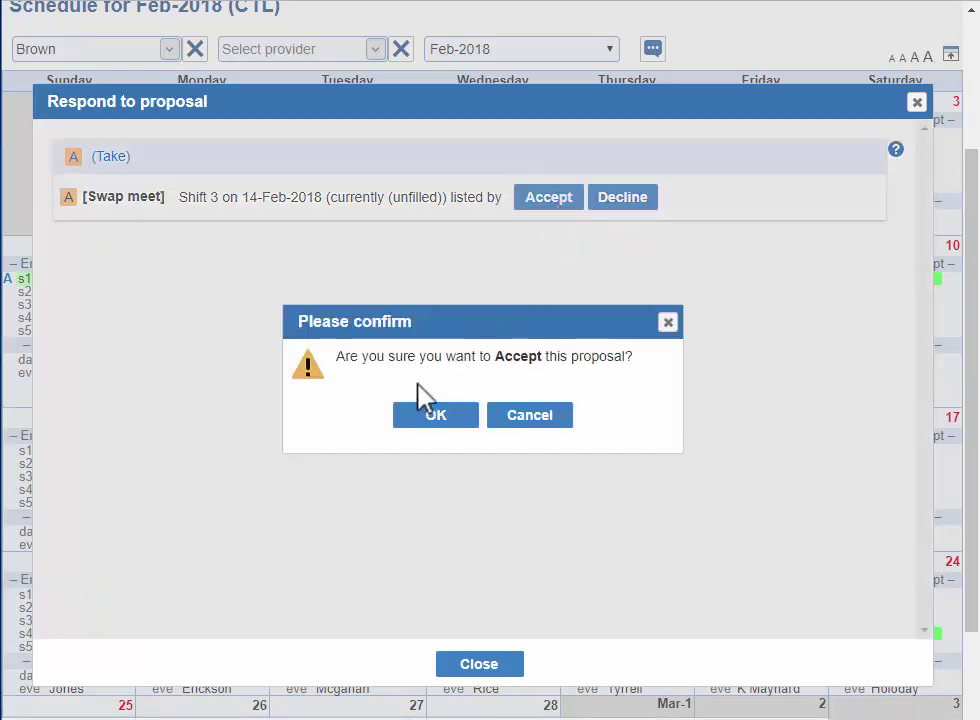
pyautogui.scroll(3, 430, 405)
pyautogui.click(436, 415)
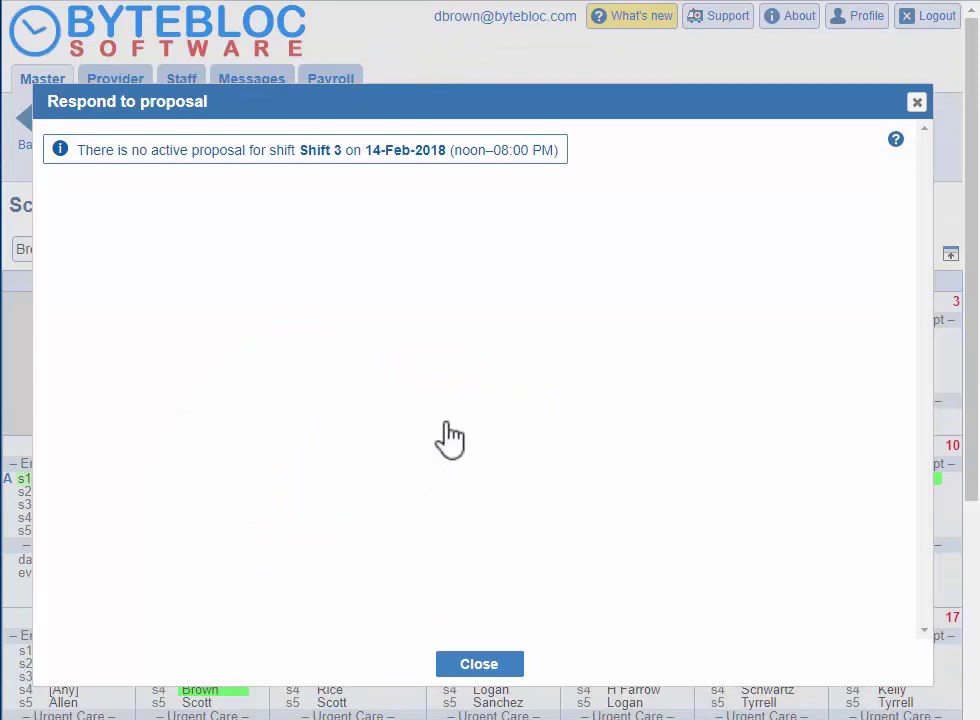
pyautogui.click(466, 665)
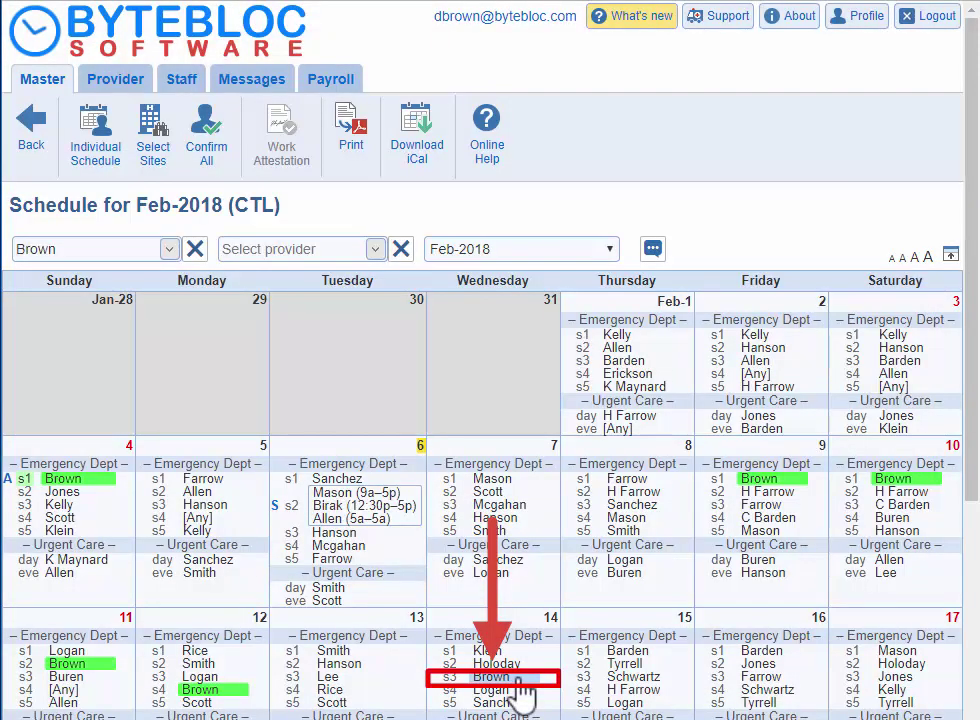
# Step: Briefly highlight a second provider's shifts, then clear both provider selection boxes
pyautogui.scroll(-2, 281, 27)
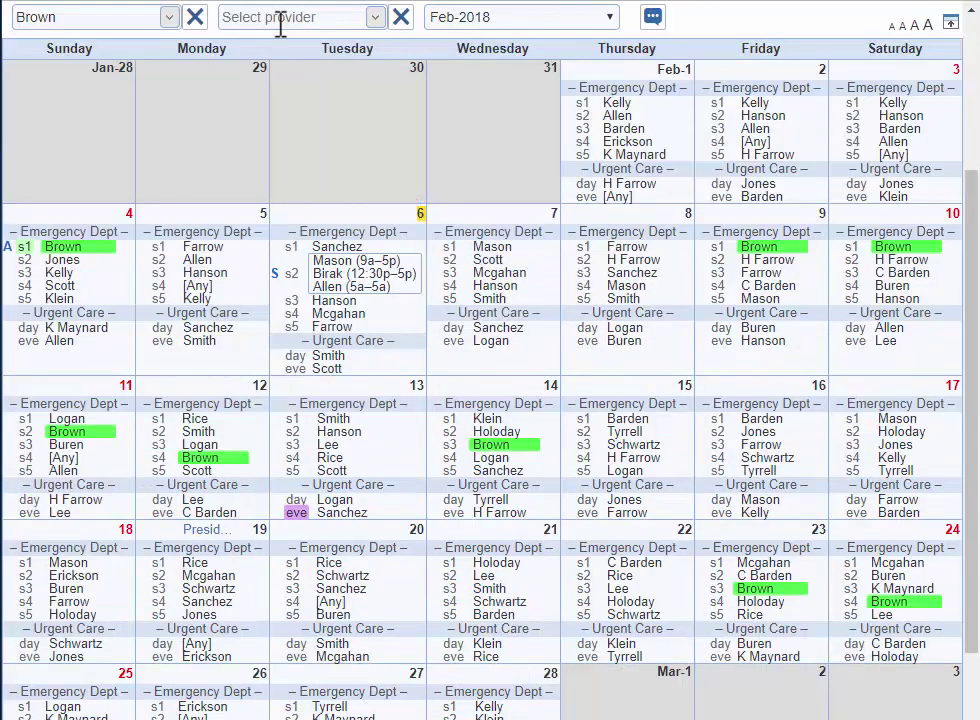
pyautogui.click(281, 22)
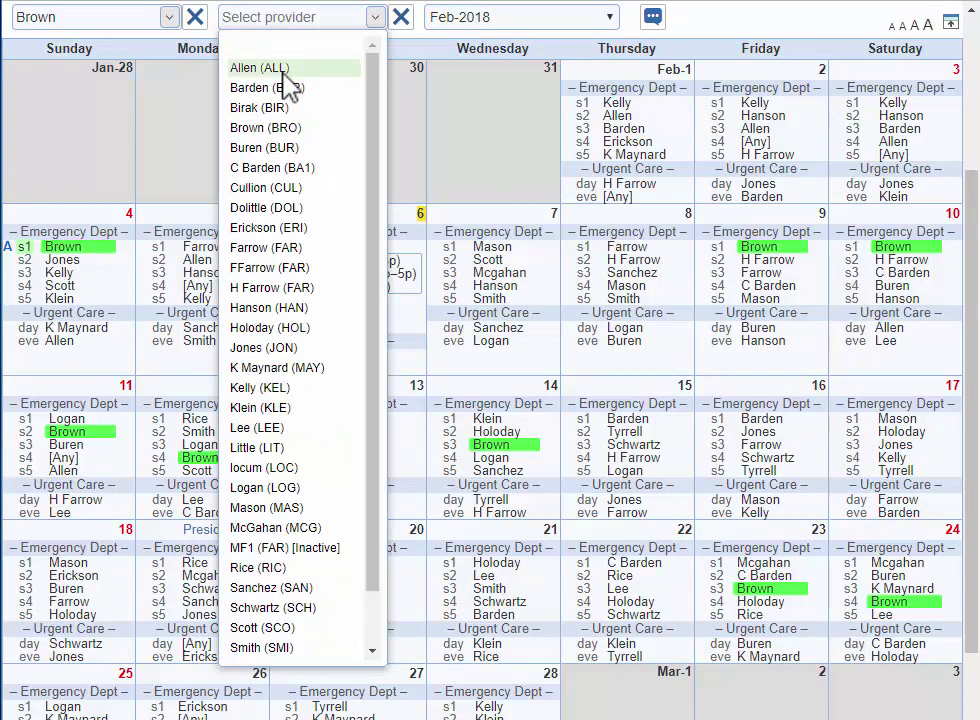
pyautogui.click(285, 70)
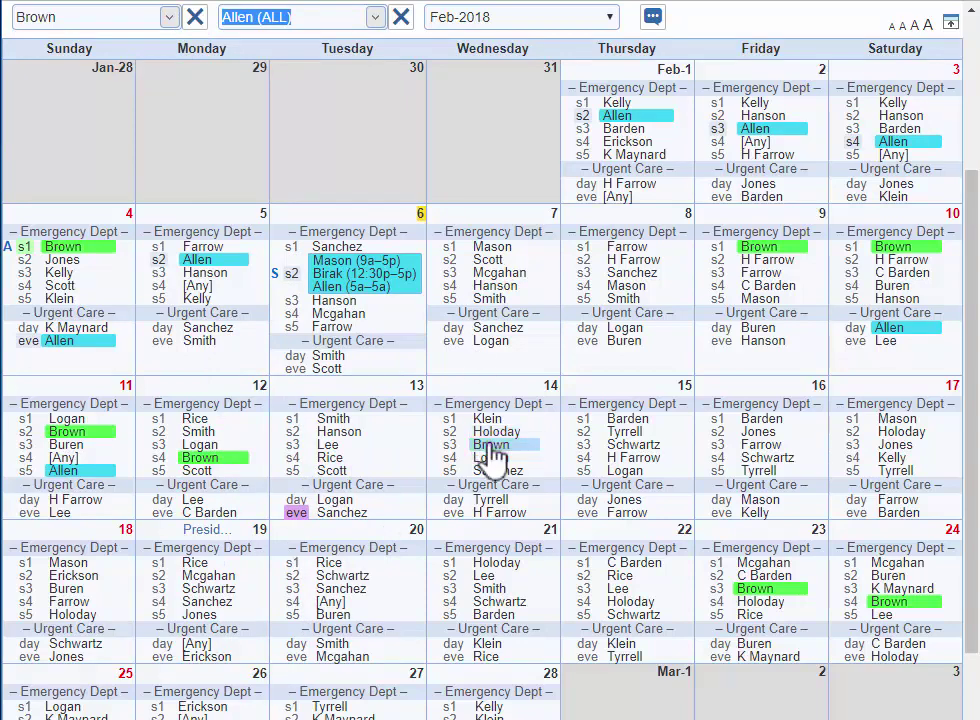
pyautogui.click(401, 18)
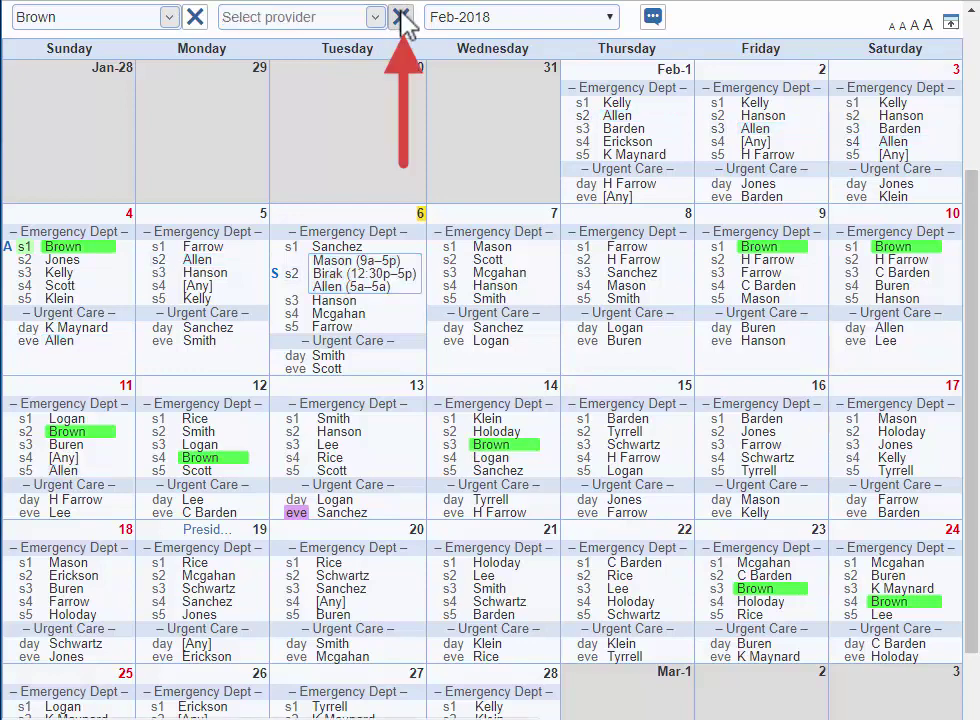
pyautogui.click(193, 18)
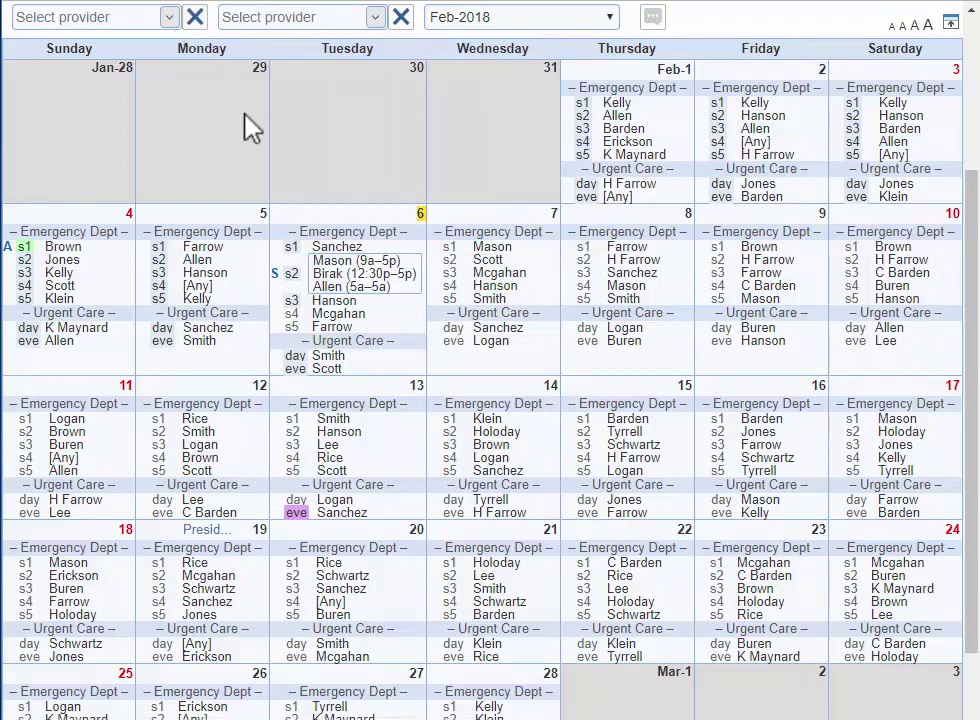
# Step: Re-highlight your own shifts, add a Meeting comment on Feb 1, and expand the calendar
pyautogui.click(125, 16)
pyautogui.click(116, 66)
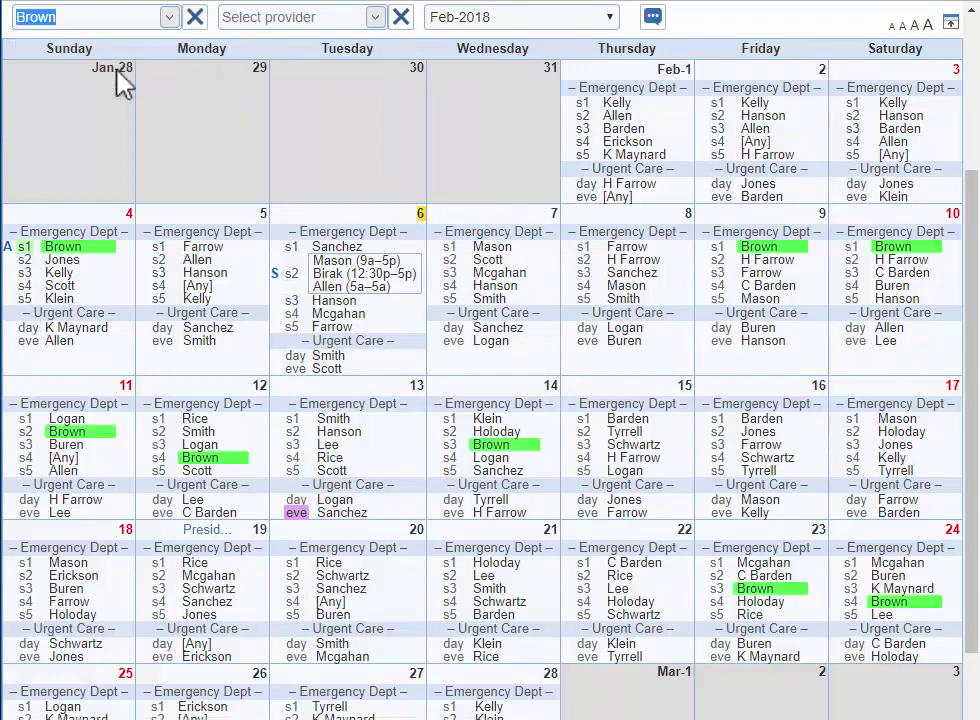
pyautogui.click(653, 17)
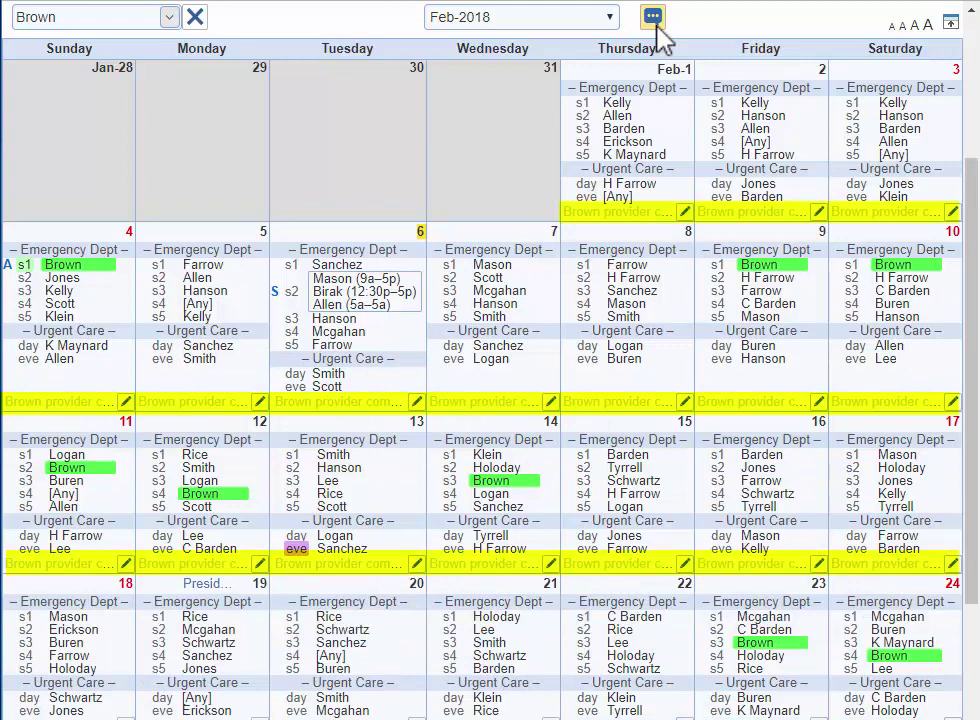
pyautogui.click(684, 211)
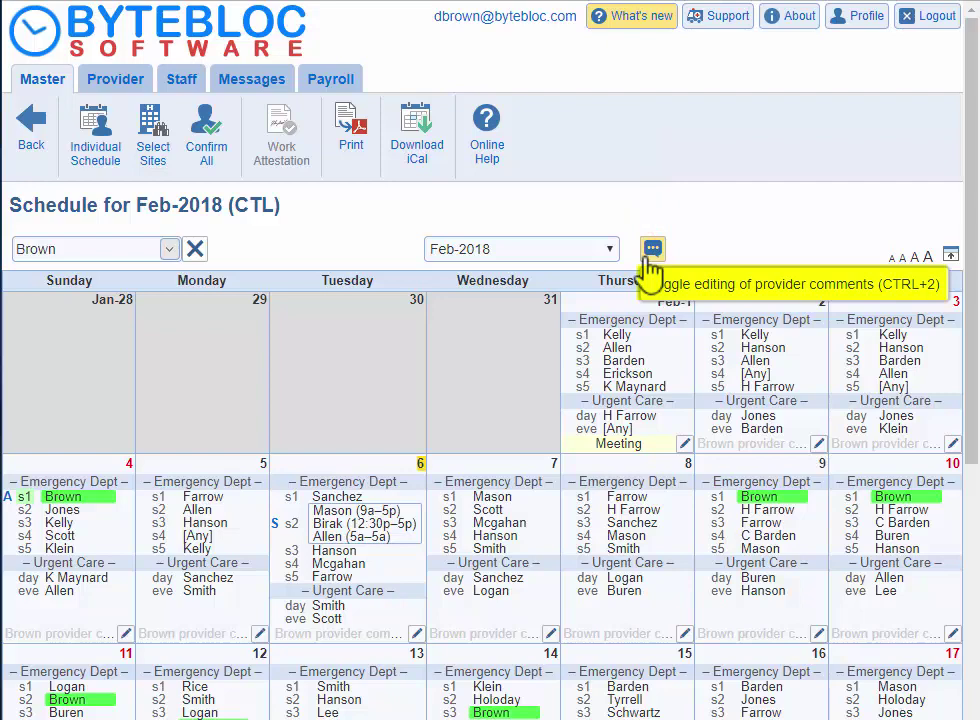
pyautogui.click(649, 262)
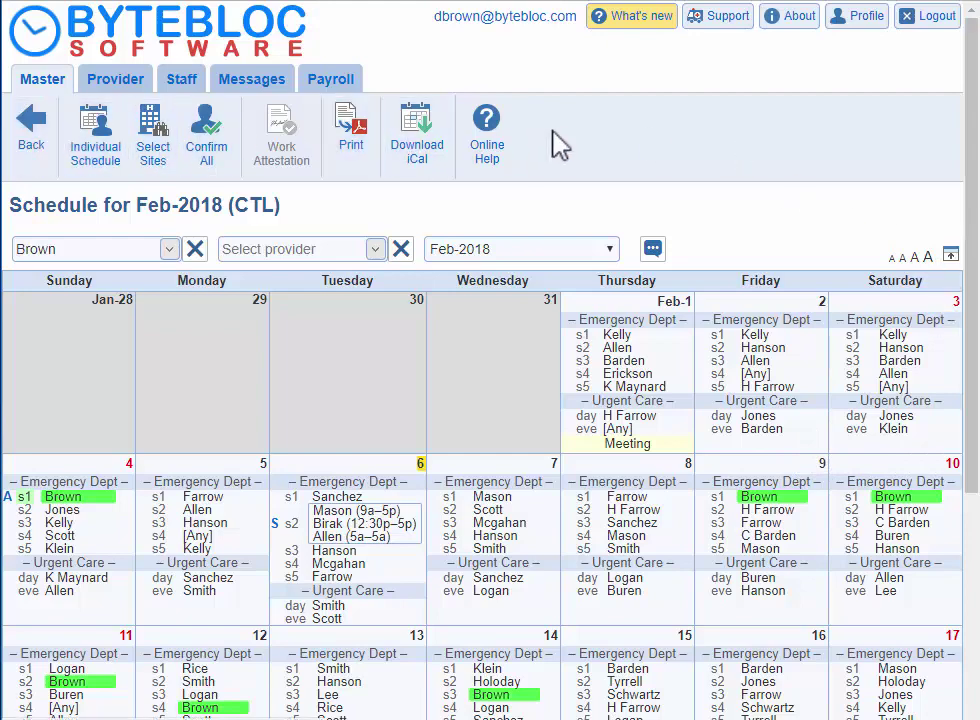
pyautogui.click(950, 258)
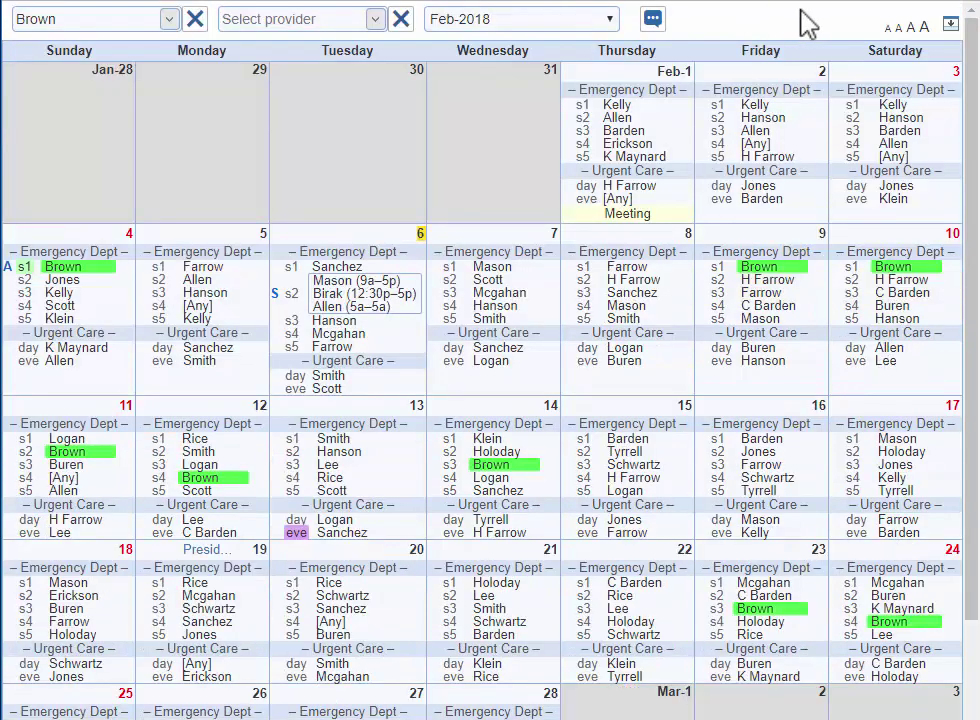
pyautogui.click(950, 30)
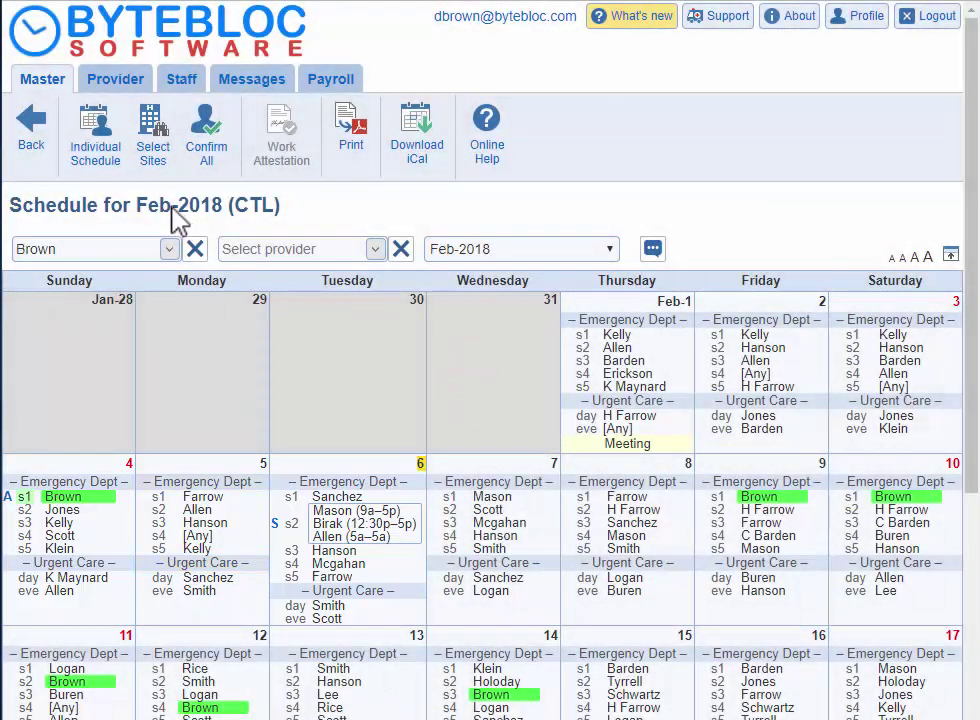
pyautogui.click(152, 178)
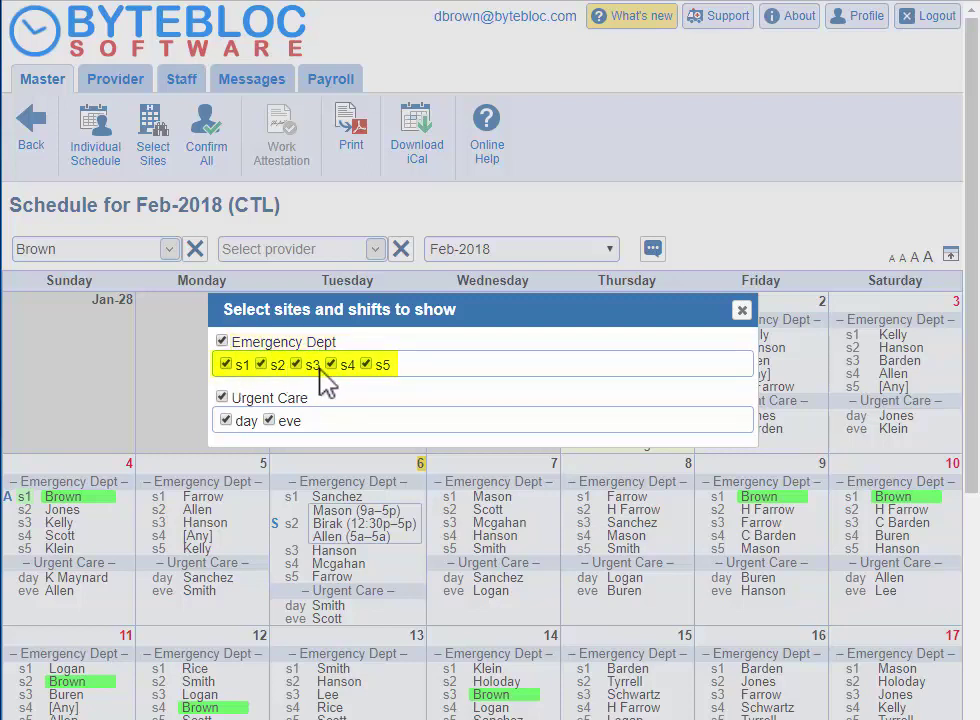
pyautogui.click(366, 364)
pyautogui.click(366, 364)
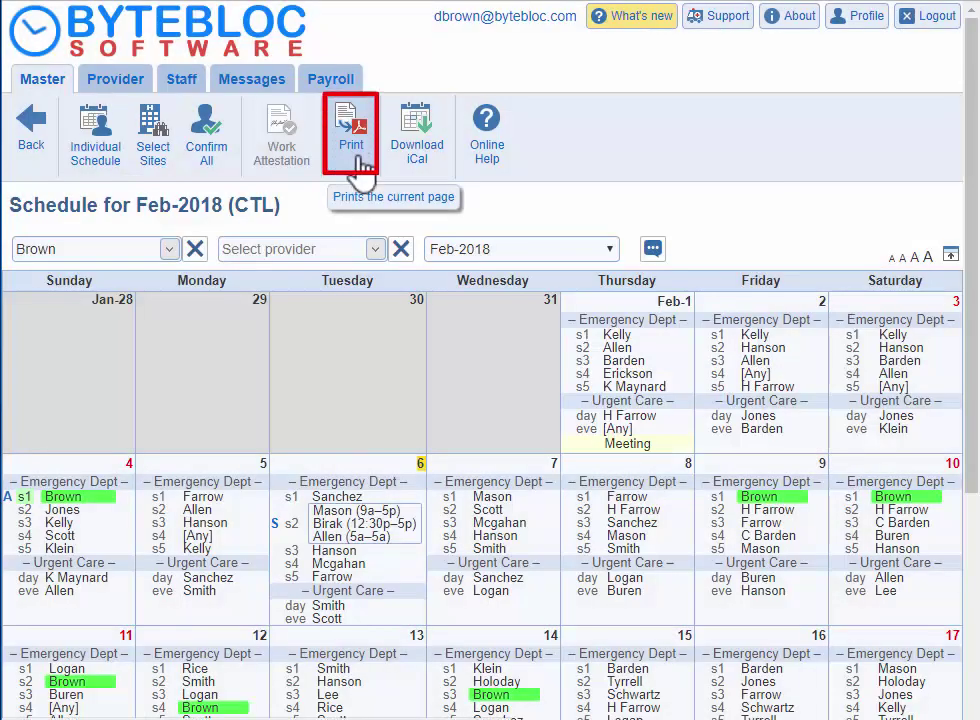
pyautogui.click(537, 254)
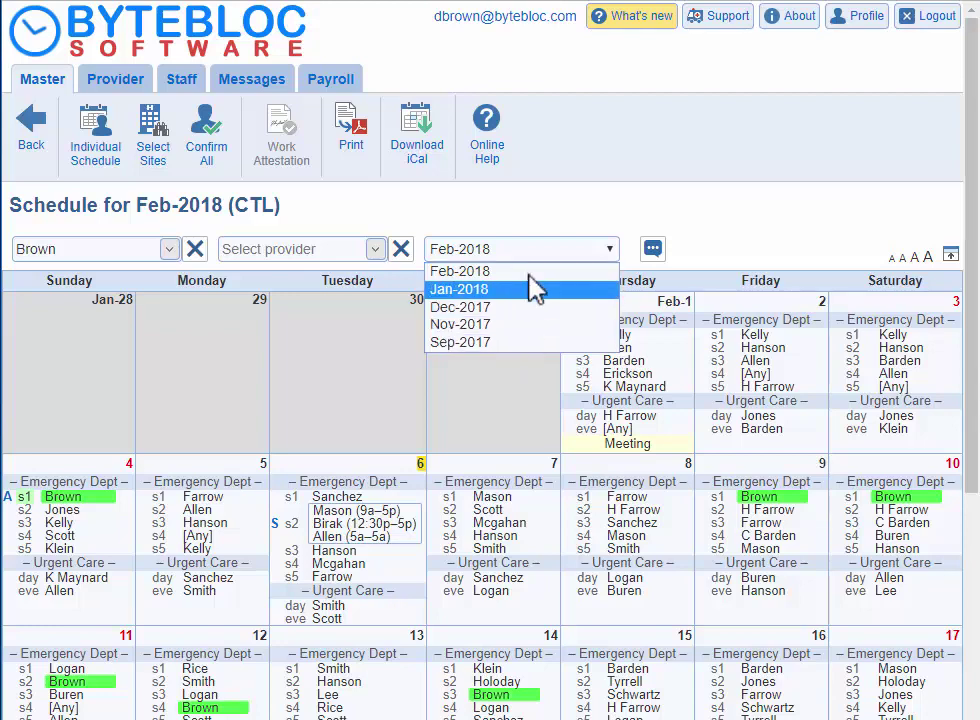
pyautogui.click(554, 253)
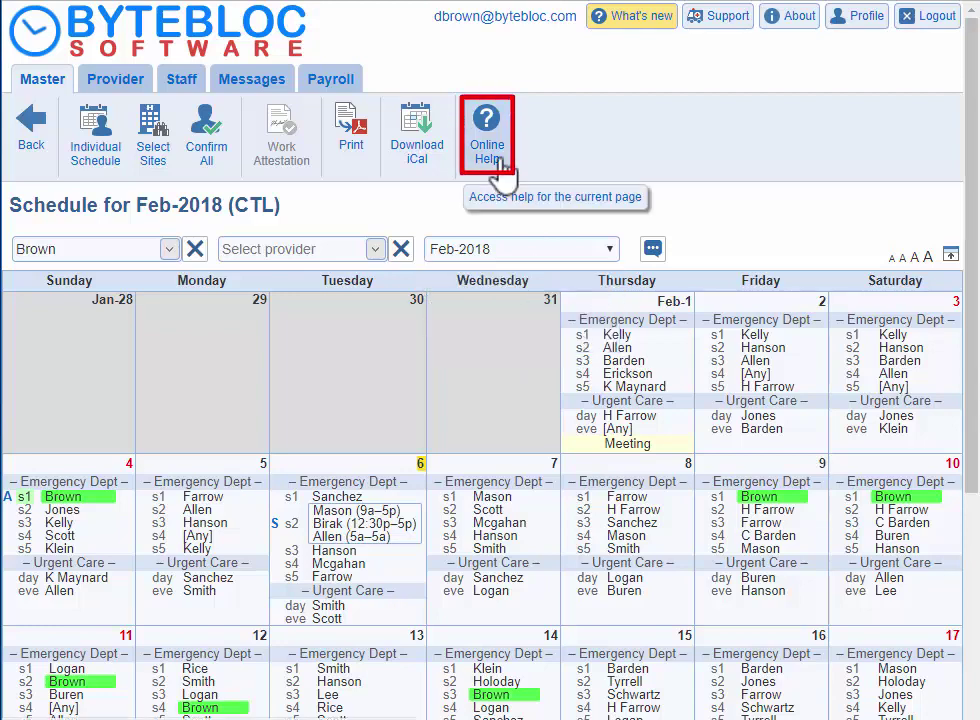